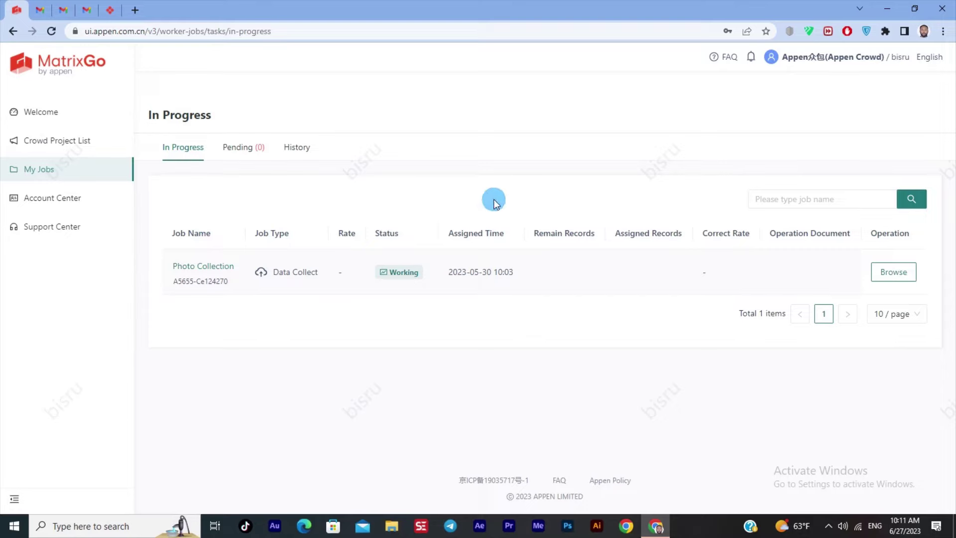
Step: Check the jobs in progress on MatrixGo, then read the three Appen image collection payment emails in Gmail
{"action": "left_click", "coordinate": [71, 173]}
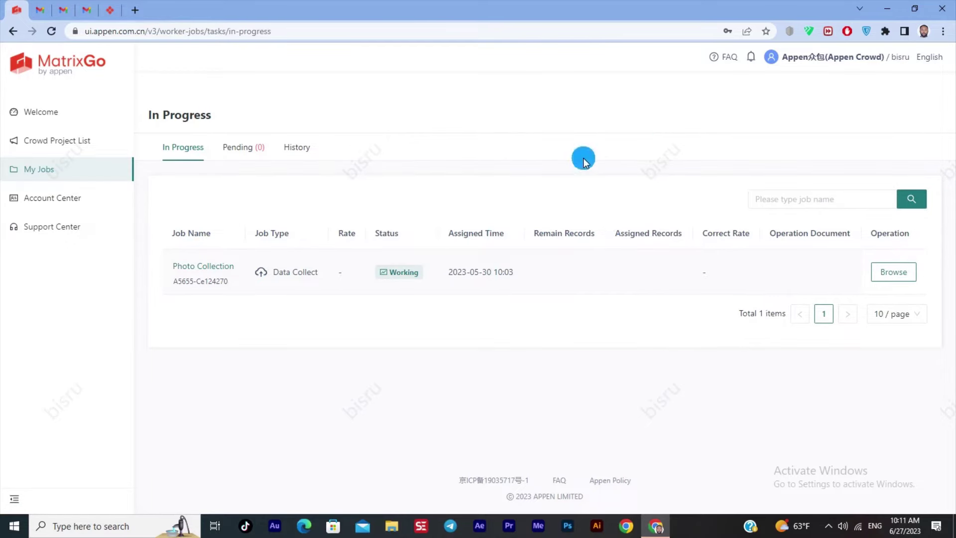
{"action": "left_click", "coordinate": [41, 11]}
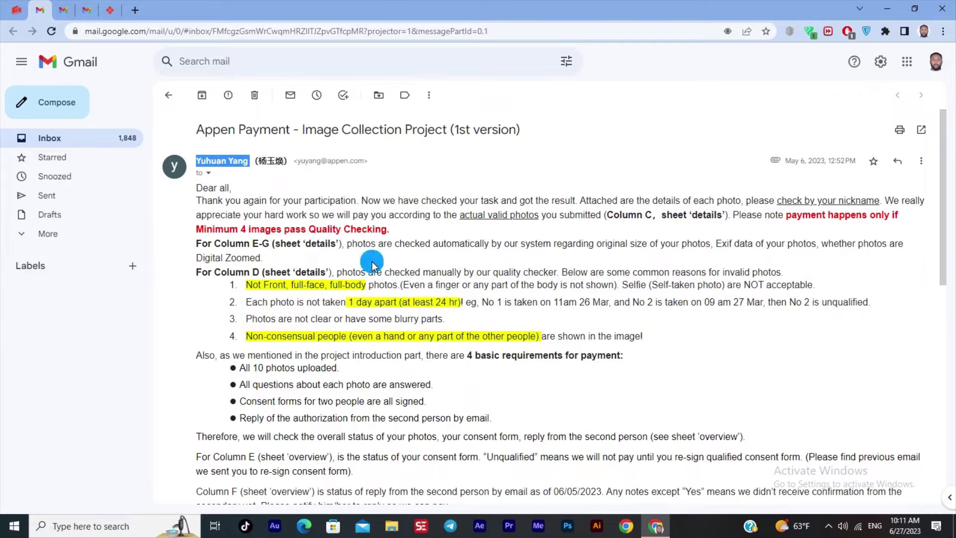
{"action": "scroll", "coordinate": [372, 261], "scroll_direction": "down", "scroll_amount": 3}
{"action": "scroll", "coordinate": [383, 258], "scroll_direction": "up", "scroll_amount": 3}
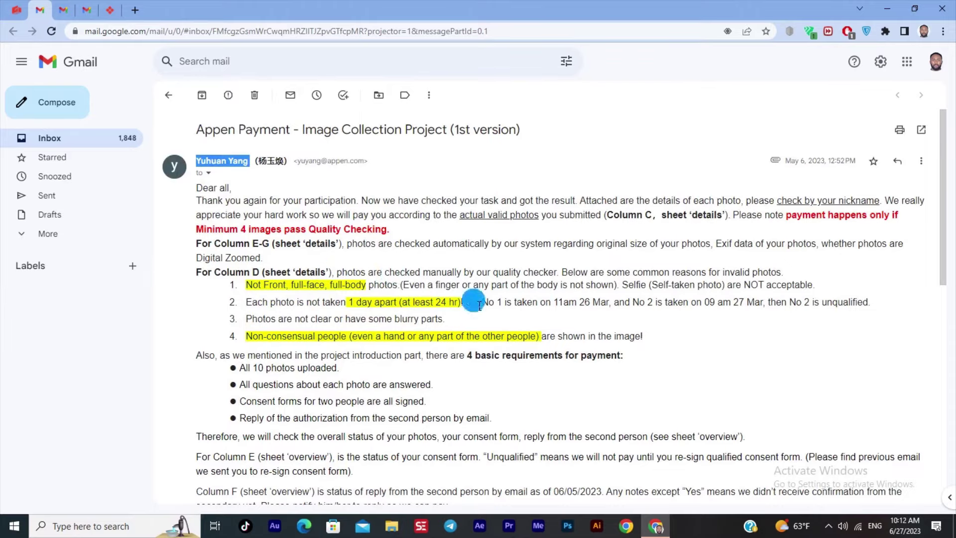
{"action": "left_click", "coordinate": [67, 11]}
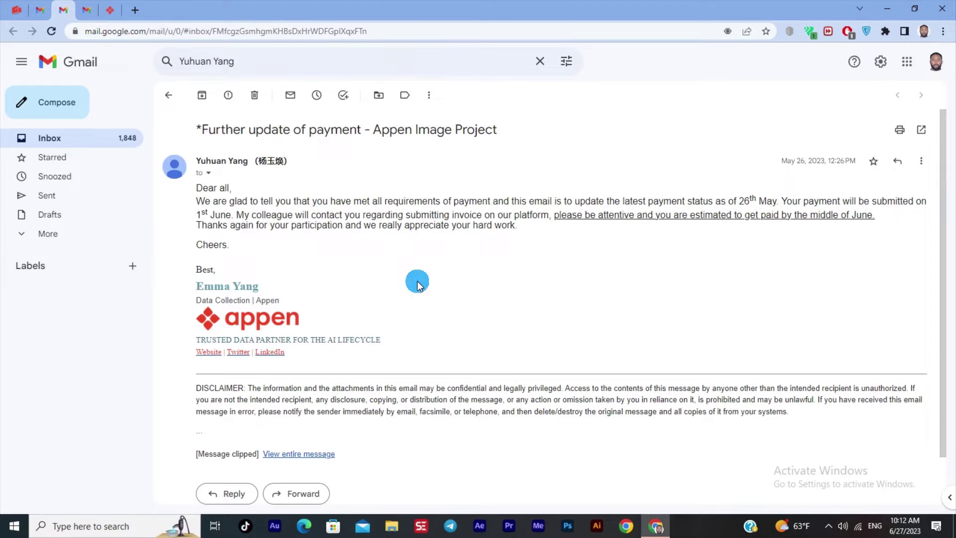
{"action": "left_click", "coordinate": [84, 12]}
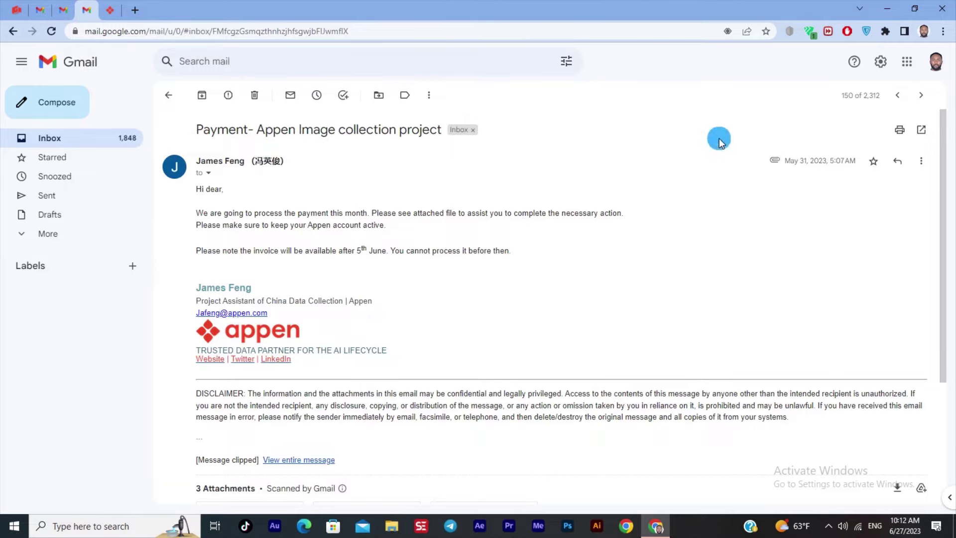
{"action": "left_click", "coordinate": [64, 10]}
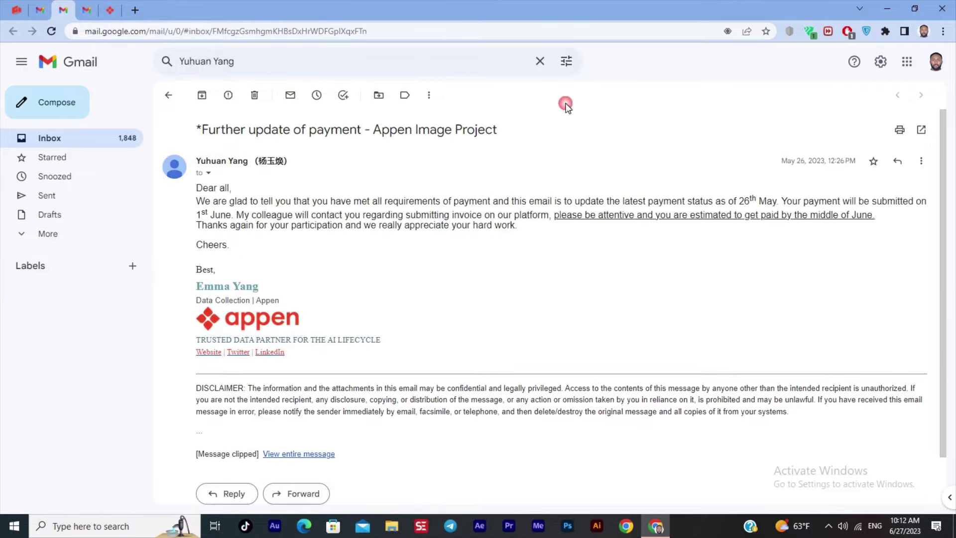
{"action": "left_click", "coordinate": [89, 11]}
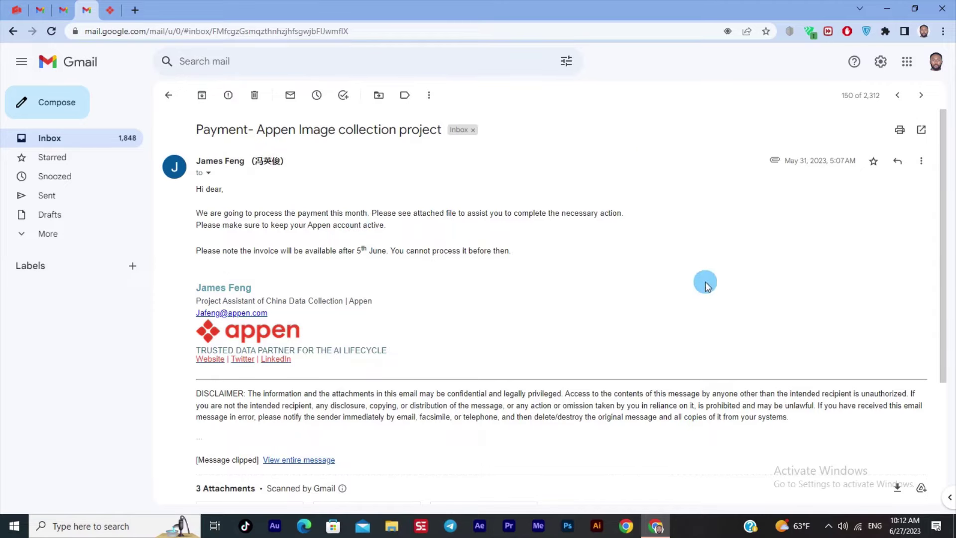
Step: Return to MatrixGo and review the job notifications about the assigned Photo Collection task
{"action": "left_click", "coordinate": [16, 10]}
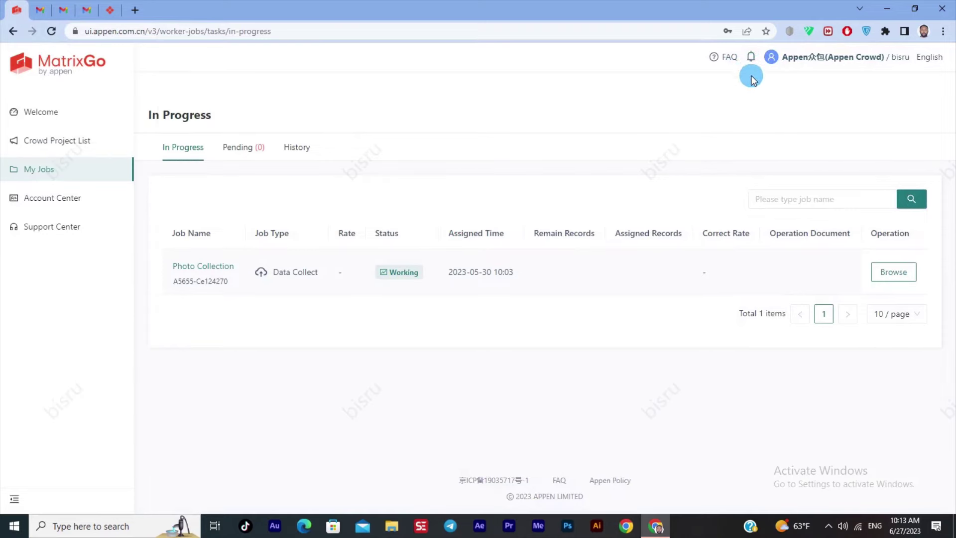
{"action": "left_click", "coordinate": [752, 58]}
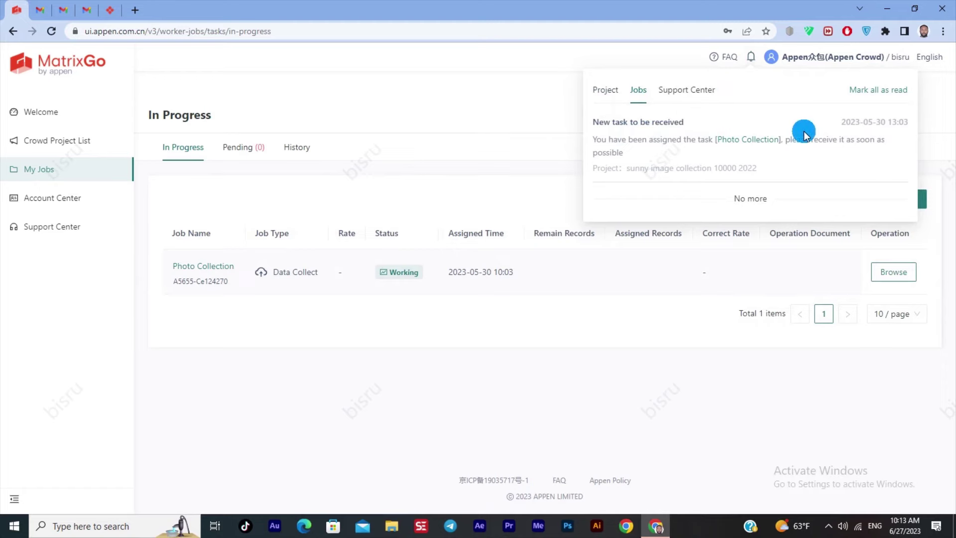
{"action": "left_click", "coordinate": [591, 383]}
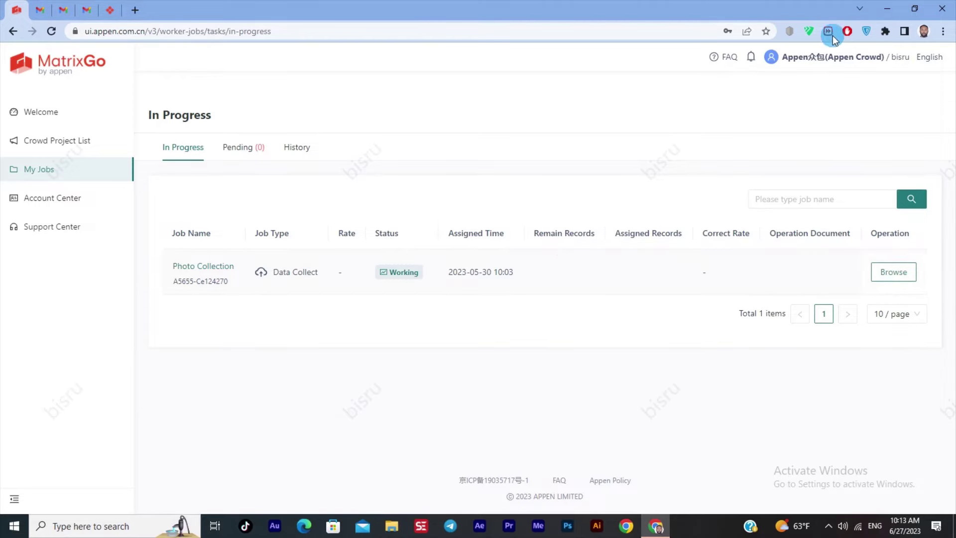
{"action": "left_click", "coordinate": [757, 55]}
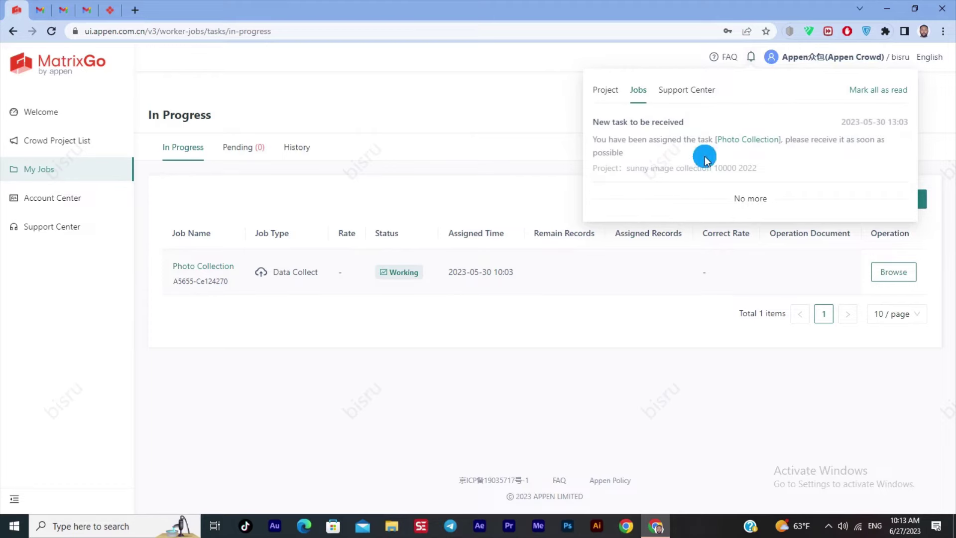
{"action": "left_click", "coordinate": [570, 375]}
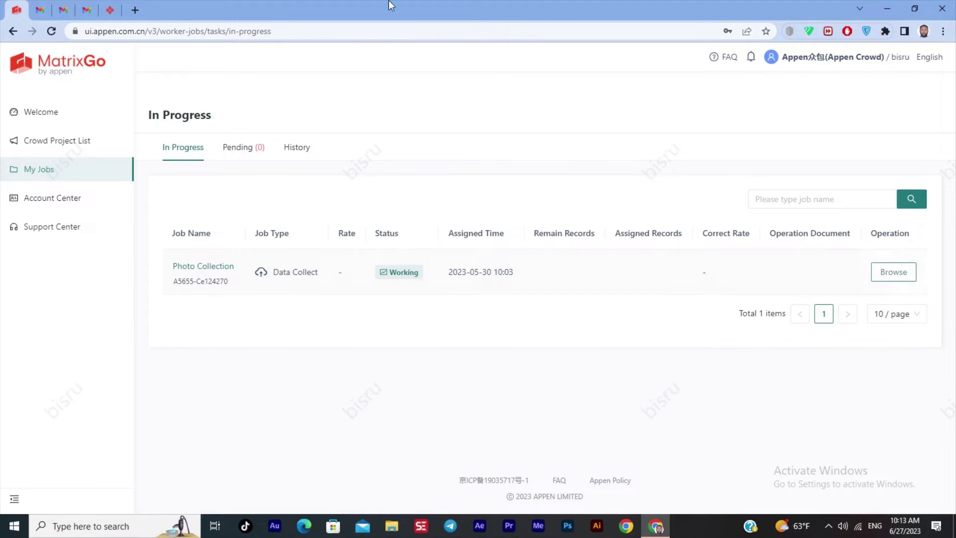
Step: Switch to Appen Connect, open the 05/01/2023 - 05/31/2023 invoice for modification and submit it for approval
{"action": "left_click", "coordinate": [110, 11]}
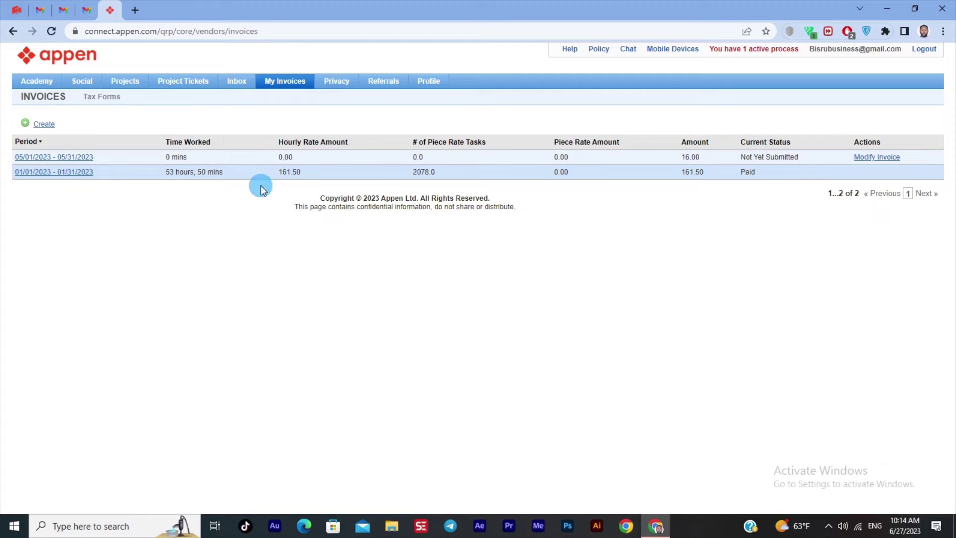
{"action": "left_click", "coordinate": [876, 159]}
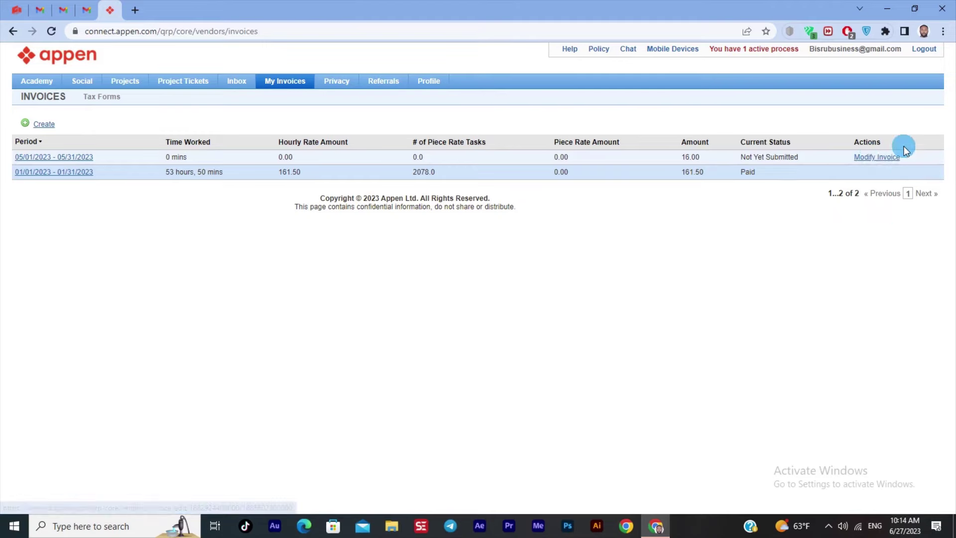
{"action": "left_click", "coordinate": [879, 159]}
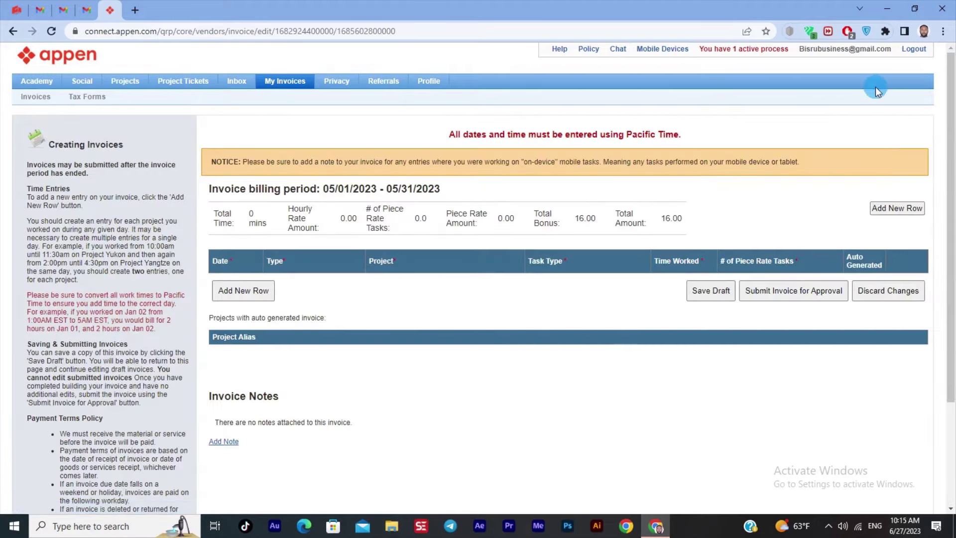
{"action": "scroll", "coordinate": [438, 200], "scroll_direction": "down", "scroll_amount": 1}
{"action": "scroll", "coordinate": [438, 201], "scroll_direction": "up", "scroll_amount": 1}
{"action": "left_click", "coordinate": [779, 294]}
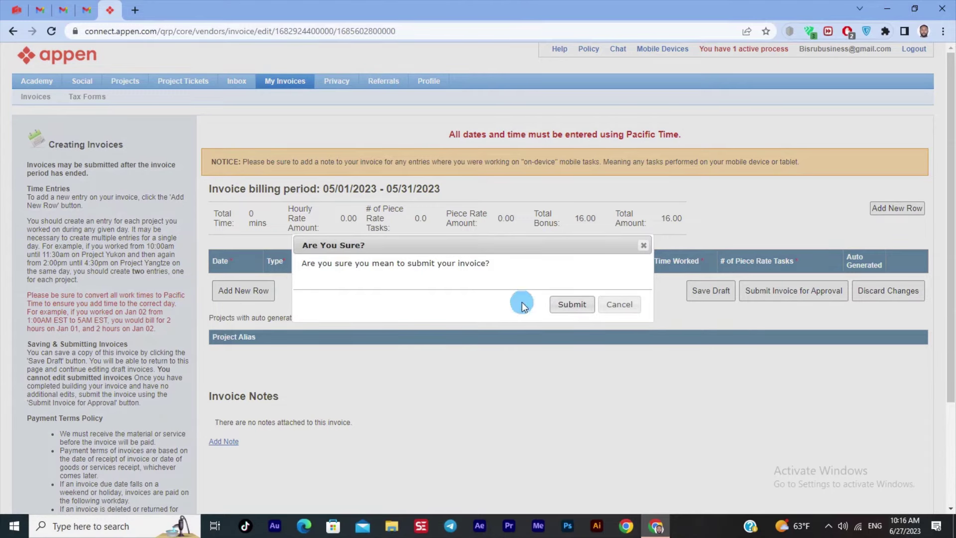
{"action": "left_click", "coordinate": [572, 304]}
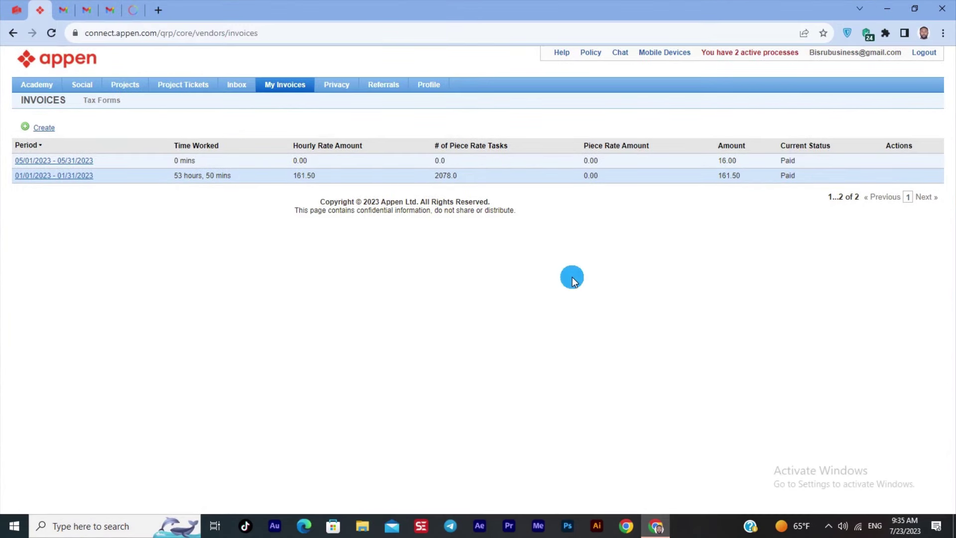
Step: Switch to Gmail and read Appen's finance emails about the invoice's submission and its approval for payment
{"action": "left_click", "coordinate": [271, 226]}
{"action": "left_click", "coordinate": [63, 10]}
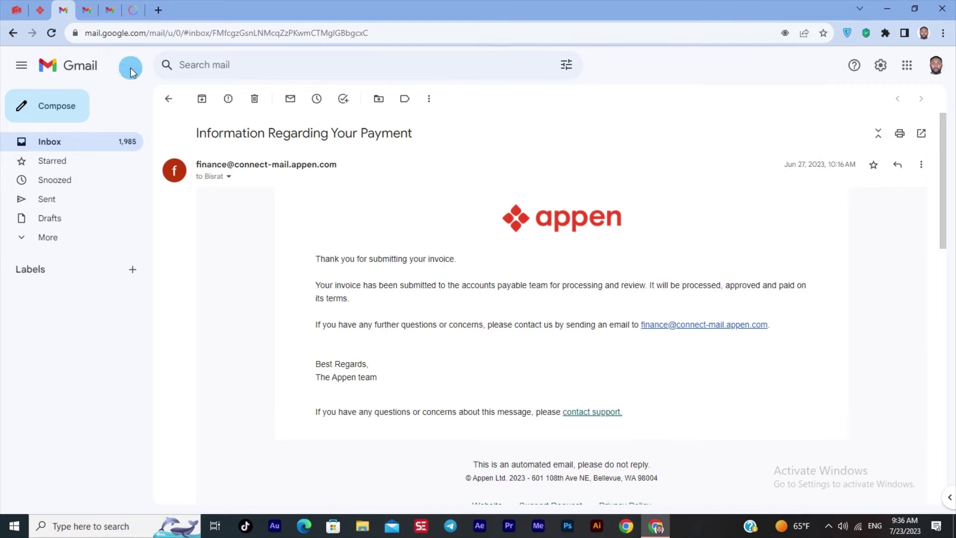
{"action": "left_click", "coordinate": [86, 13]}
{"action": "scroll", "coordinate": [764, 187], "scroll_direction": "up", "scroll_amount": 2}
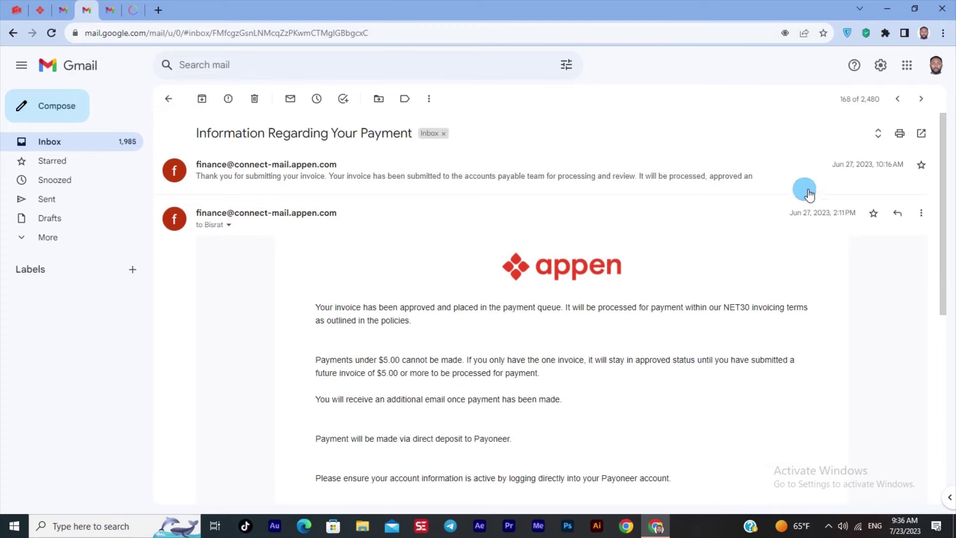
{"action": "scroll", "coordinate": [809, 194], "scroll_direction": "down", "scroll_amount": 1}
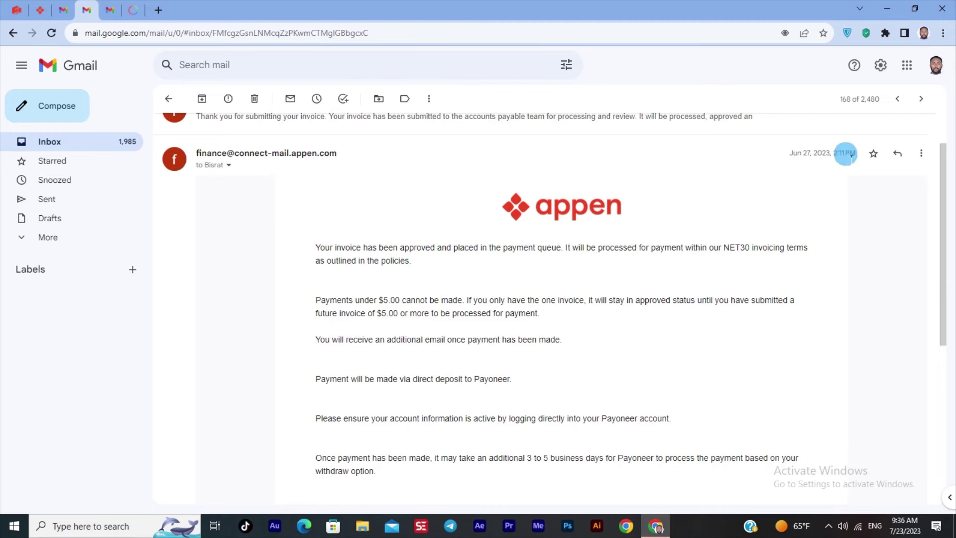
{"action": "left_click", "coordinate": [67, 10]}
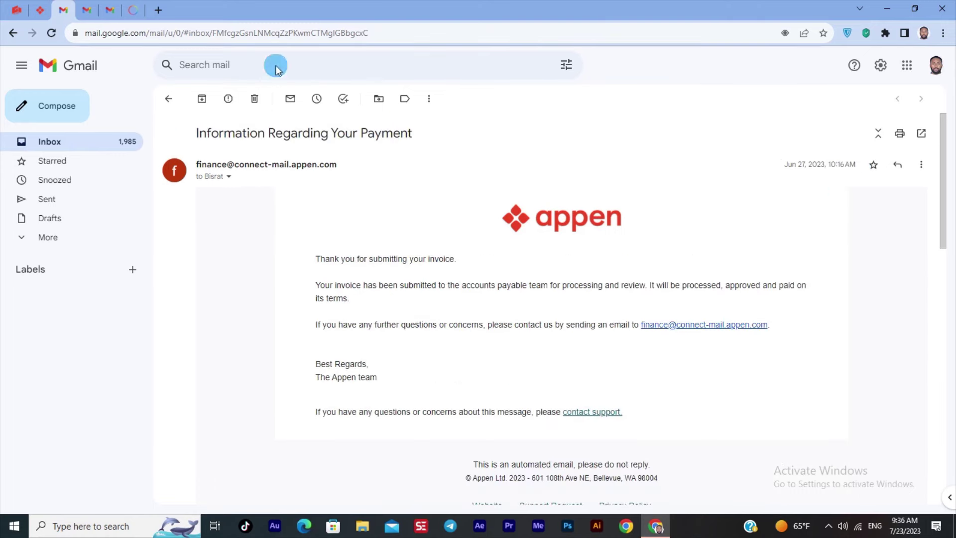
{"action": "left_click", "coordinate": [96, 10]}
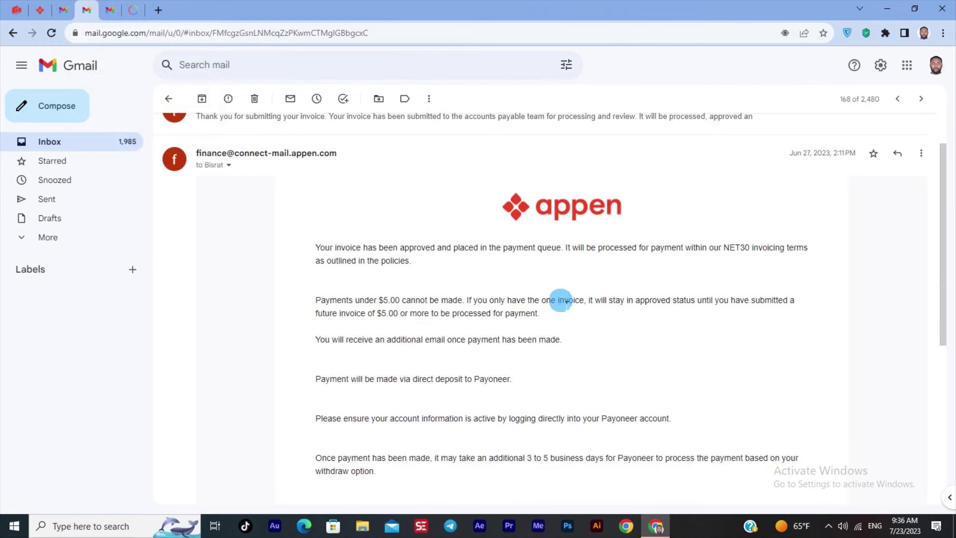
{"action": "scroll", "coordinate": [592, 398], "scroll_direction": "down", "scroll_amount": 1}
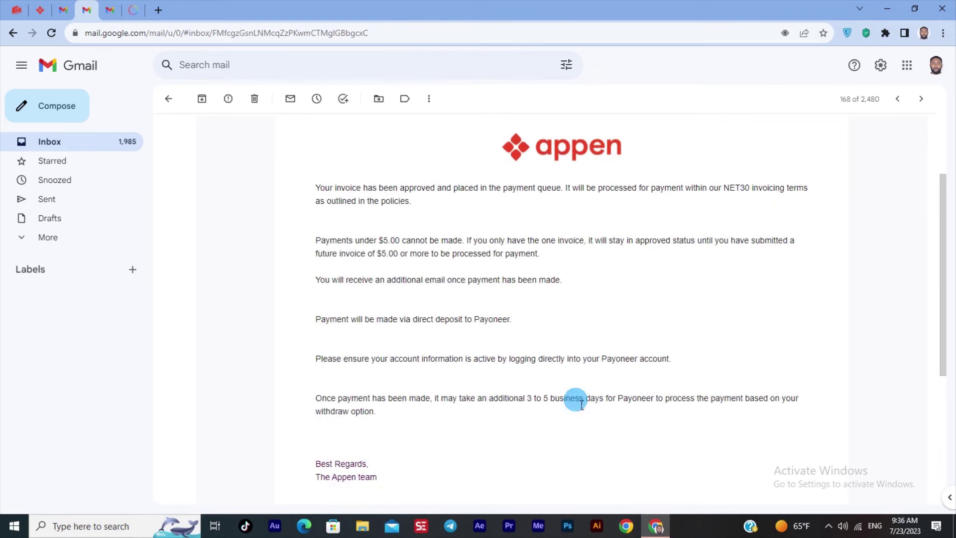
Step: Read the Payoneer payment notification email, then examine the latest transactions on the Payoneer home page
{"action": "left_click", "coordinate": [106, 10]}
{"action": "scroll", "coordinate": [324, 317], "scroll_direction": "down", "scroll_amount": 1}
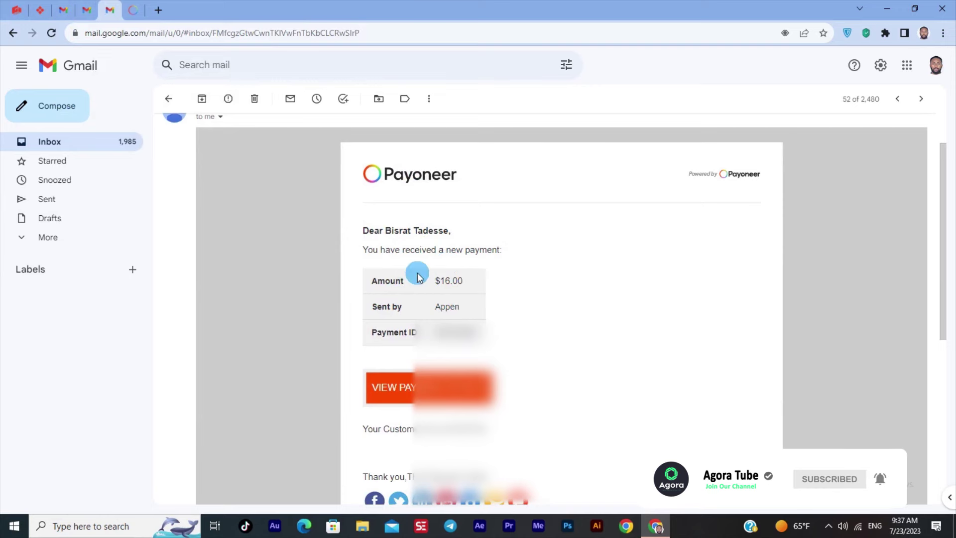
{"action": "left_click", "coordinate": [133, 10]}
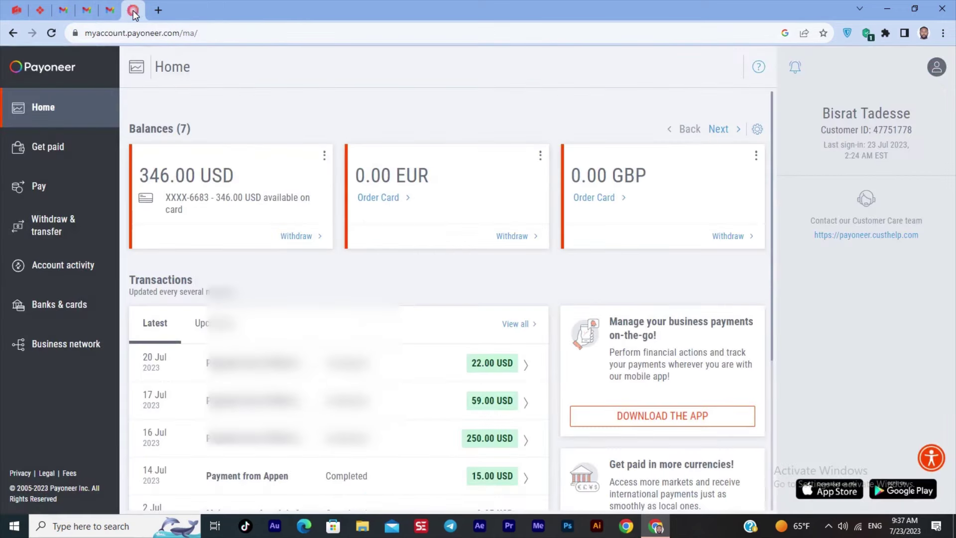
{"action": "scroll", "coordinate": [348, 292], "scroll_direction": "down", "scroll_amount": 1}
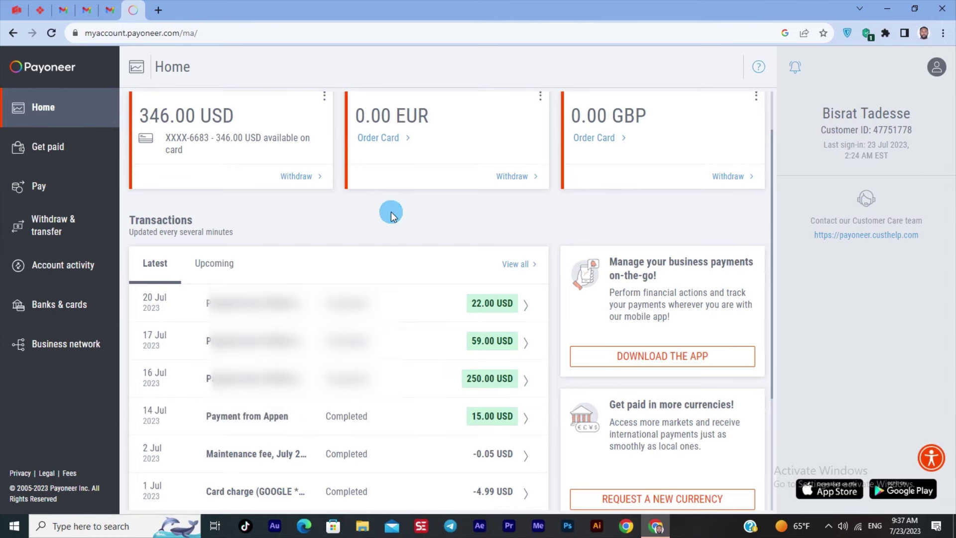
Step: Review the jobs in progress and the account's bill details on MatrixGo, then compare them with the Payoneer transactions
{"action": "left_click", "coordinate": [18, 11]}
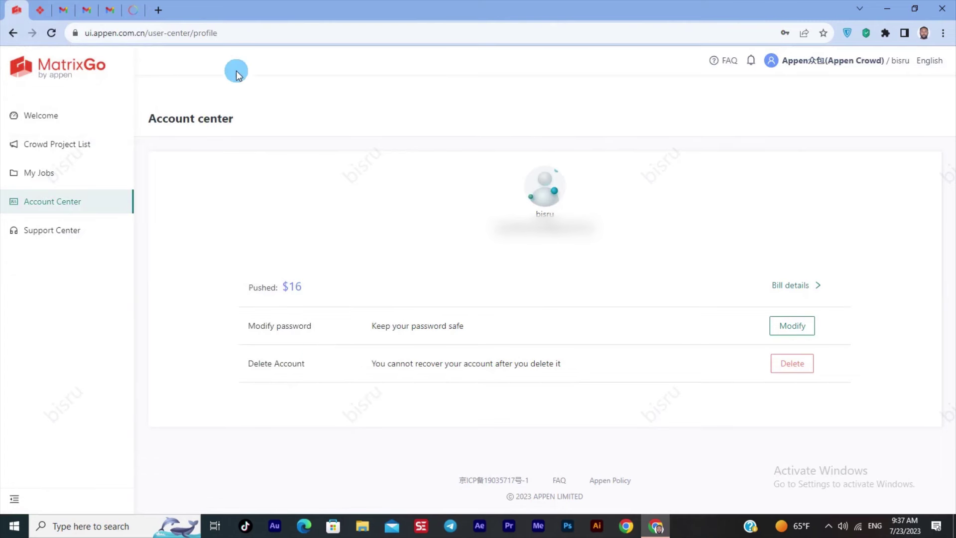
{"action": "left_click", "coordinate": [76, 177]}
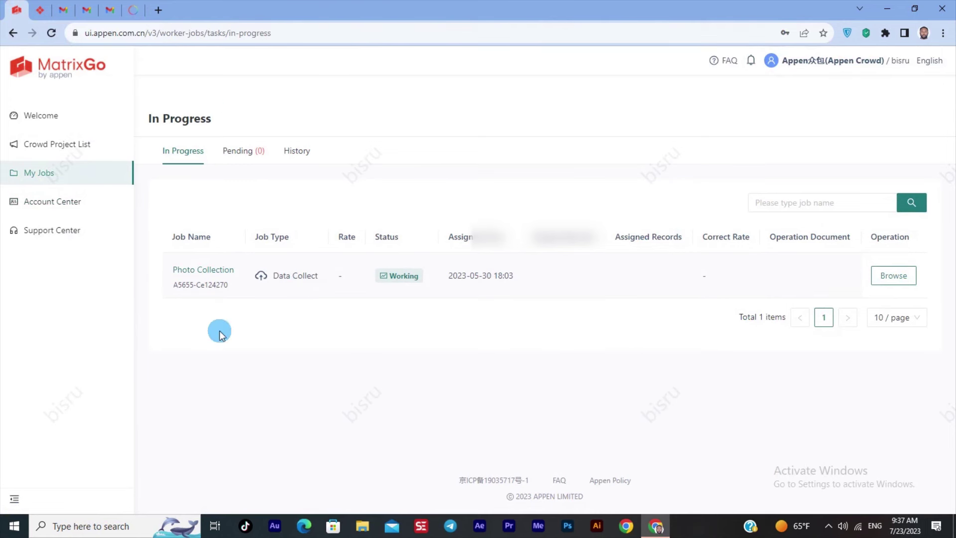
{"action": "left_click", "coordinate": [22, 208]}
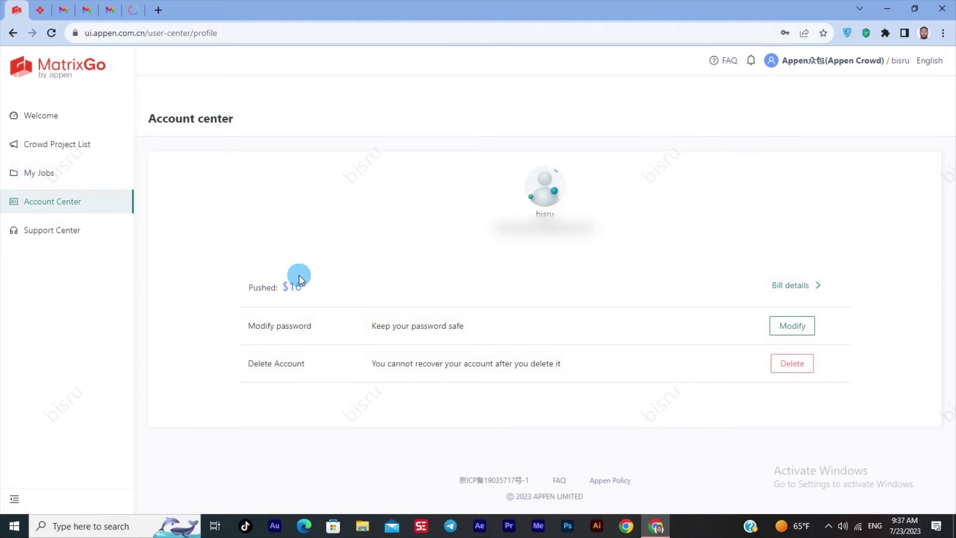
{"action": "left_click", "coordinate": [802, 285]}
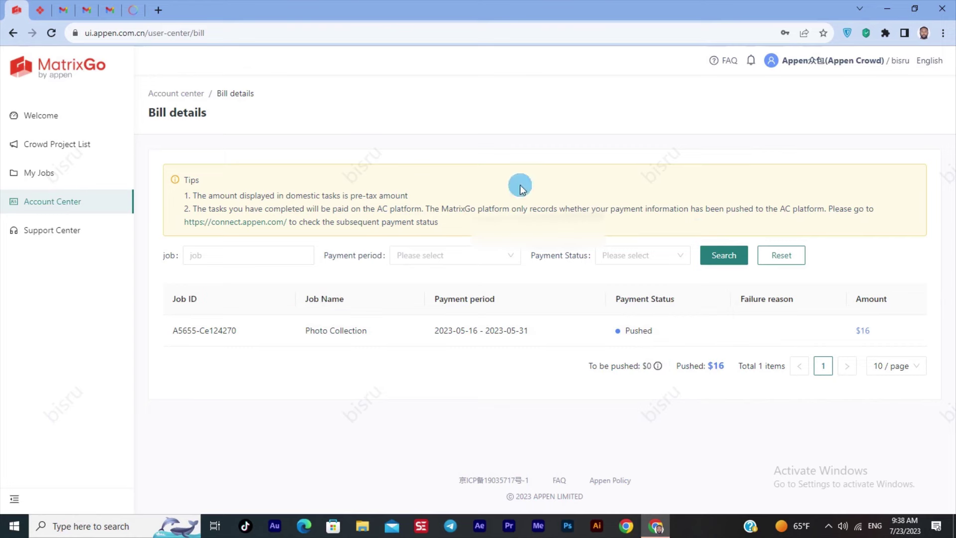
{"action": "left_click", "coordinate": [133, 10]}
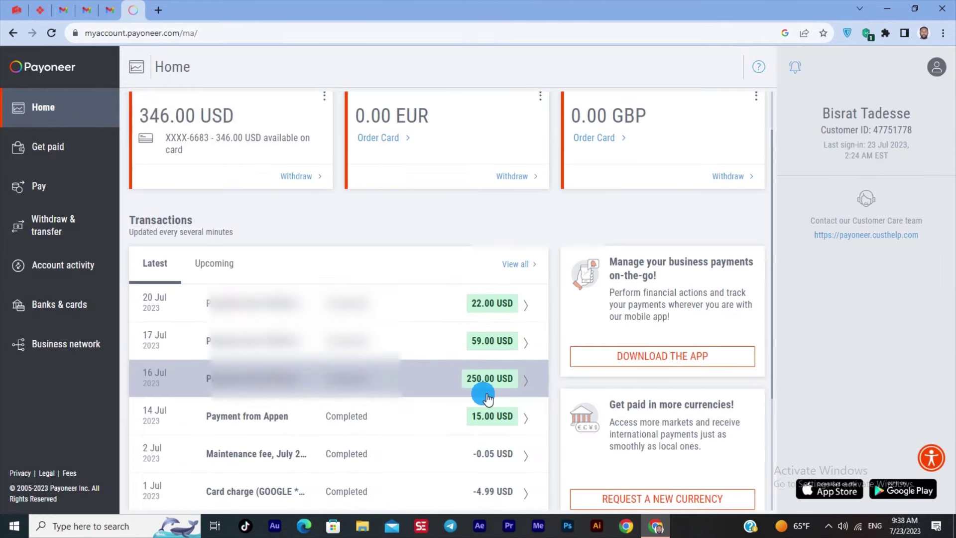